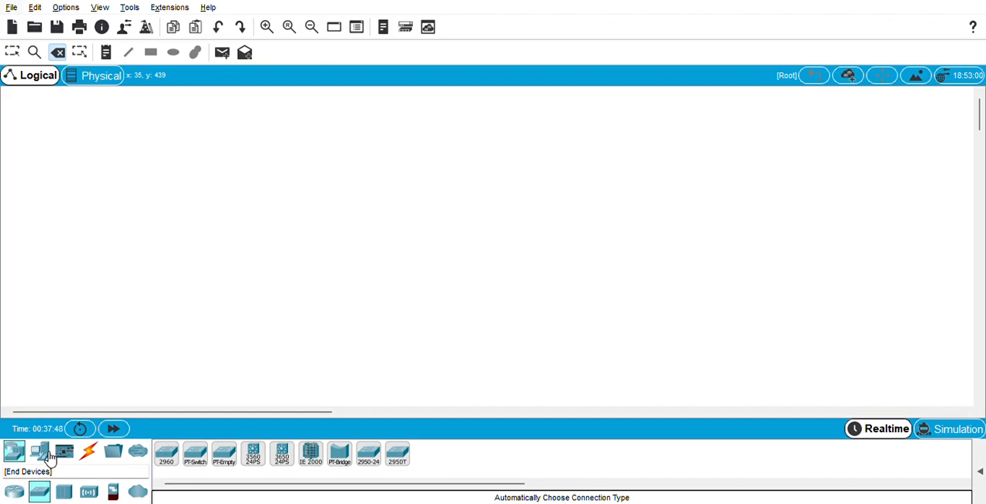
# Look through the end device, component, connection, miscellaneous and multiuser categories, and view the physical workspace before returning to the logical one
pyautogui.click(43, 453)
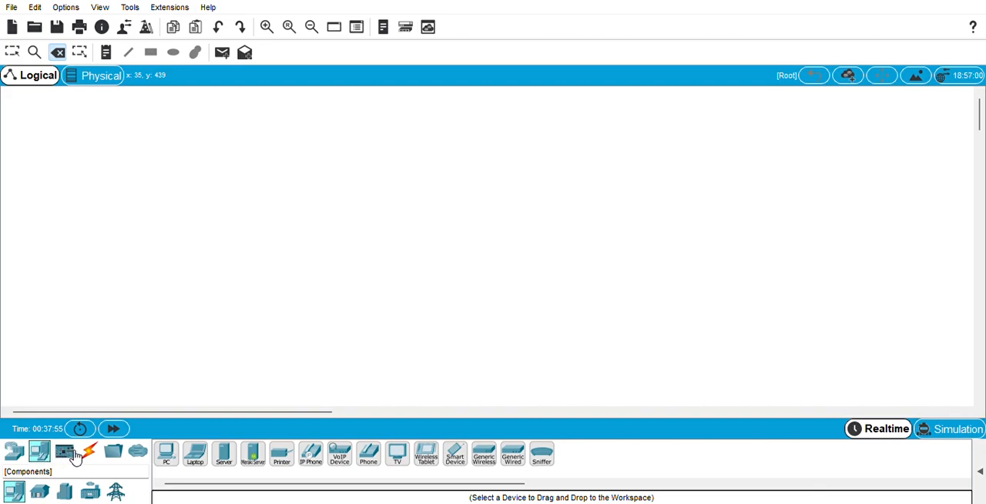
pyautogui.click(75, 456)
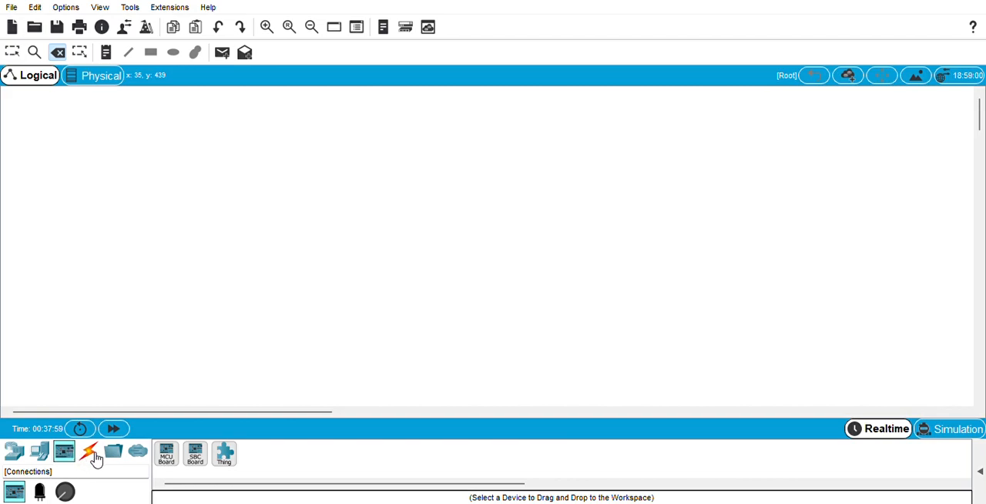
pyautogui.click(93, 457)
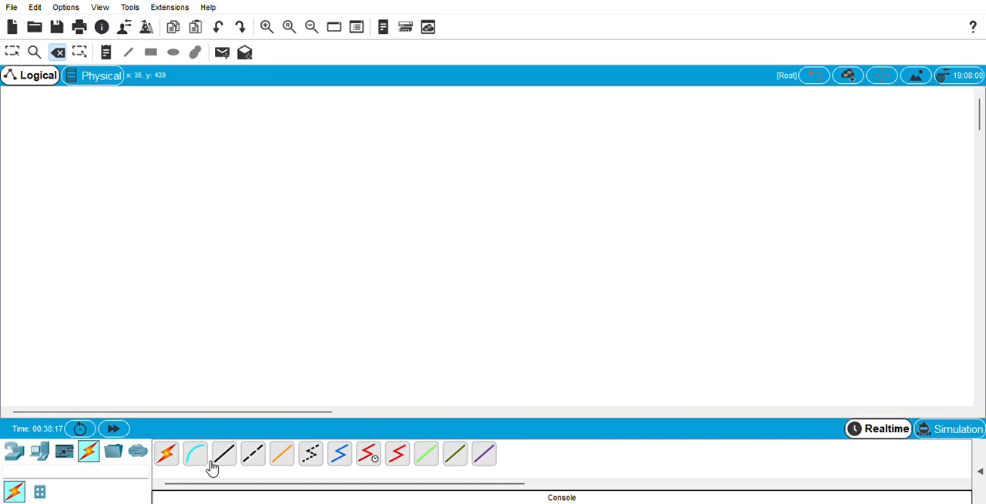
pyautogui.click(114, 455)
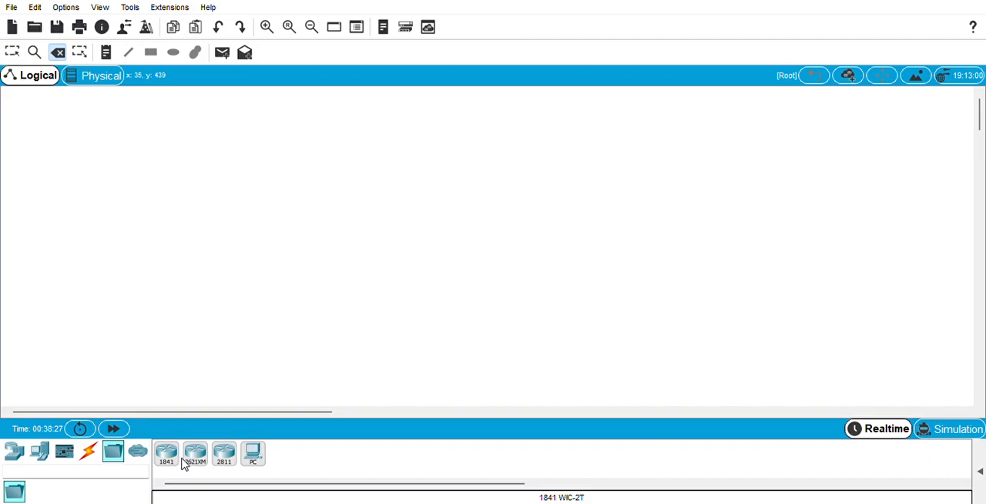
pyautogui.click(139, 456)
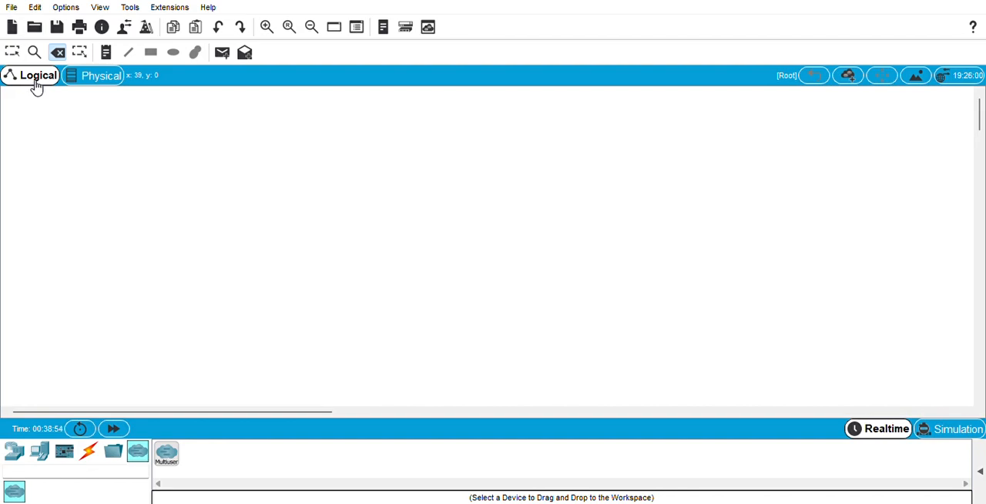
pyautogui.click(79, 81)
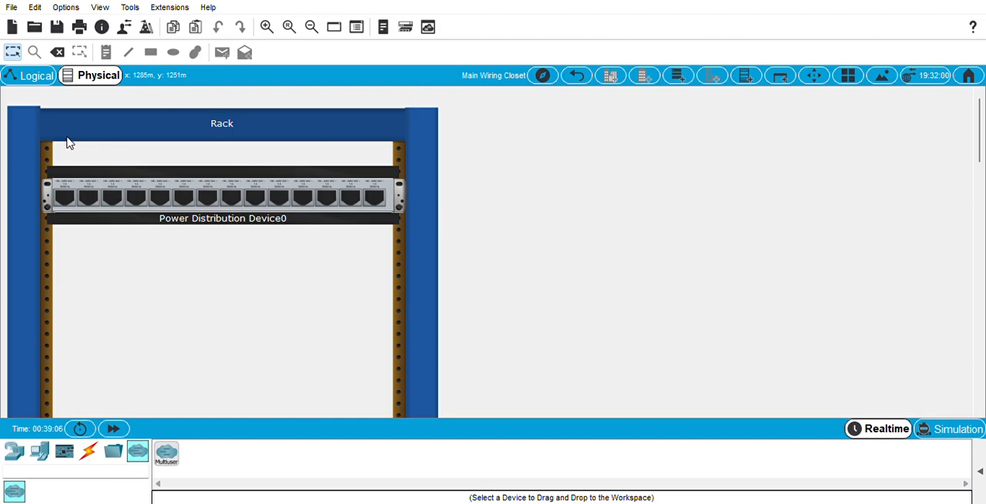
pyautogui.click(31, 83)
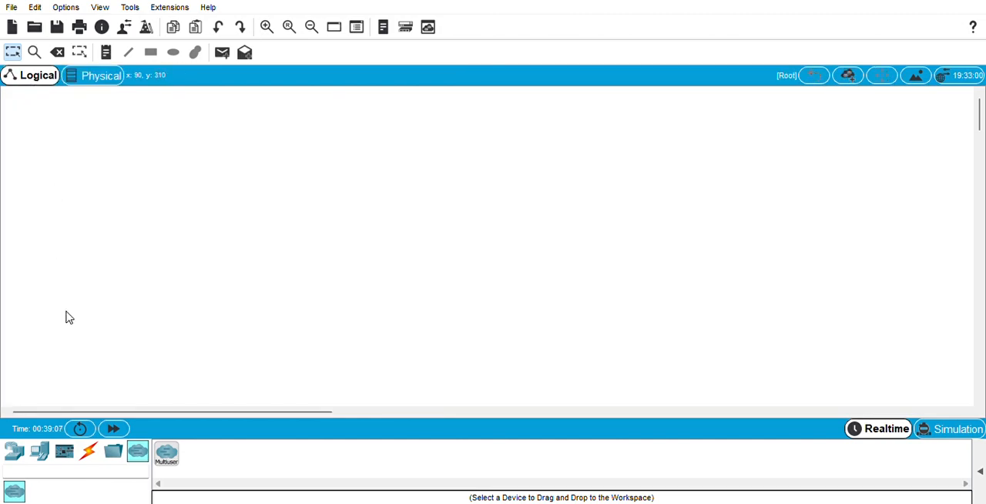
# Place a 2950T-24 switch in the upper-left area of the logical workspace and shift it slightly down
pyautogui.click(14, 454)
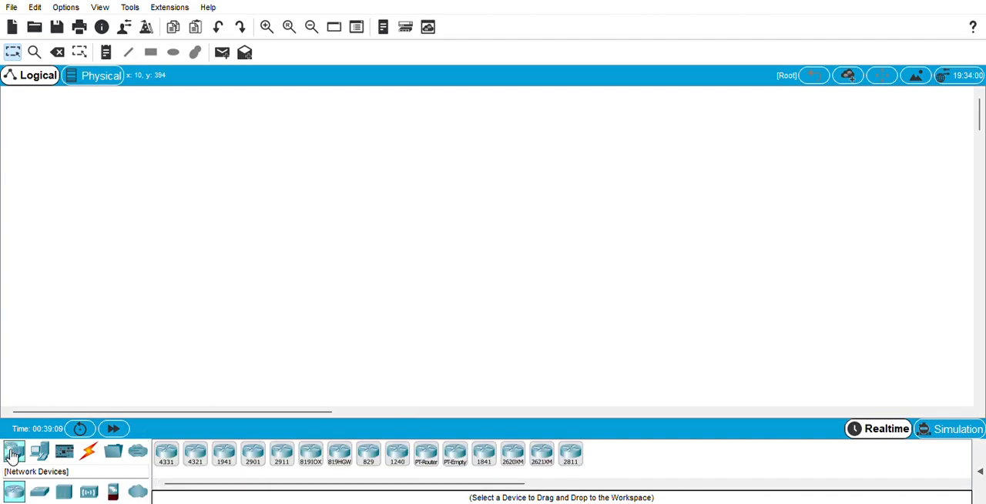
pyautogui.click(40, 494)
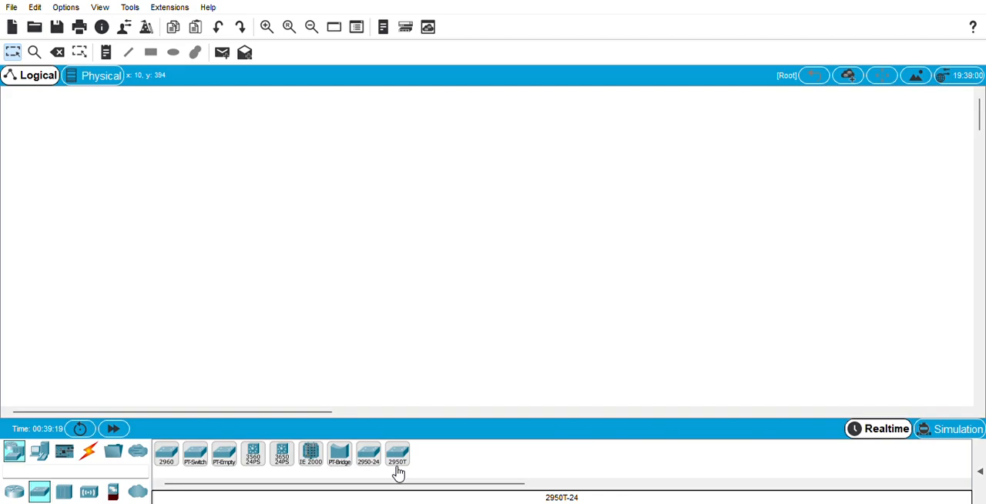
pyautogui.moveTo(398, 472); pyautogui.dragTo(156, 143)
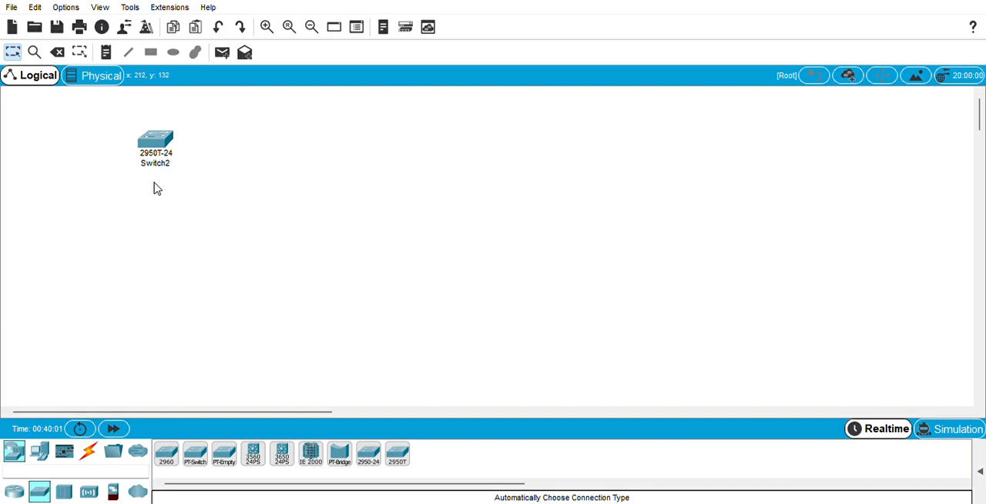
pyautogui.moveTo(157, 158); pyautogui.dragTo(152, 179)
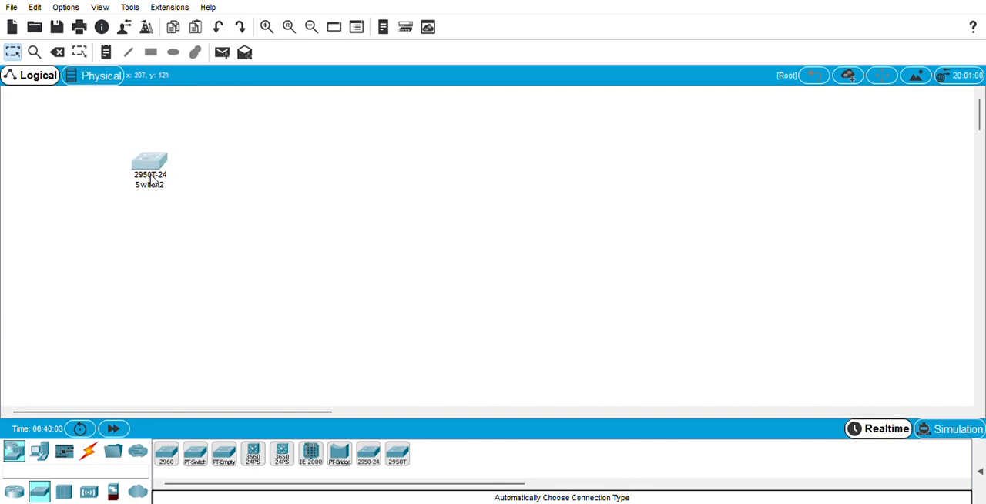
pyautogui.click(112, 212)
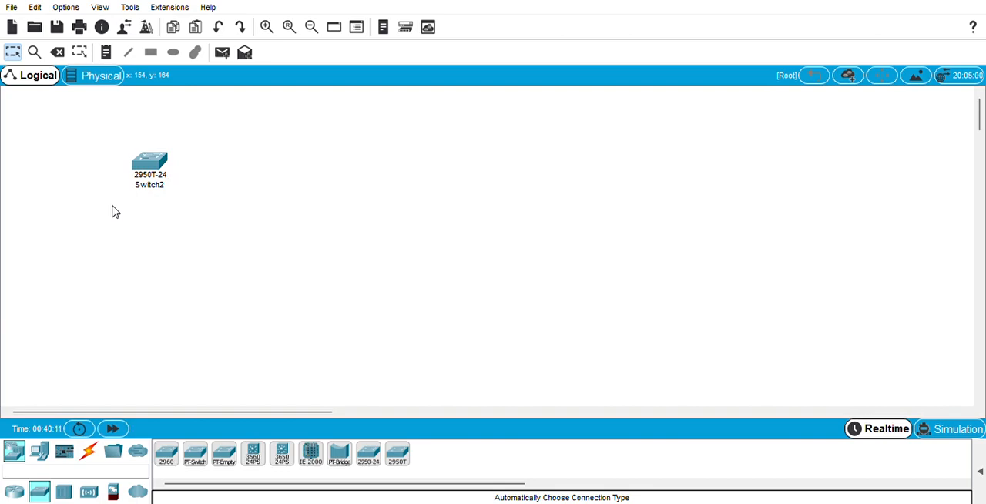
# Add a PC and a laptop below the switch on either side, moving the switch down closer to them
pyautogui.click(40, 453)
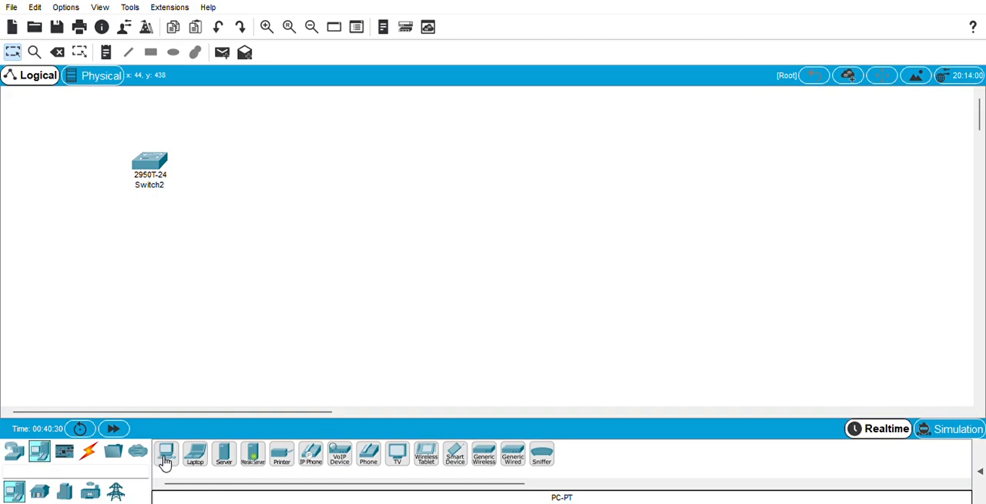
pyautogui.moveTo(167, 460); pyautogui.dragTo(91, 292)
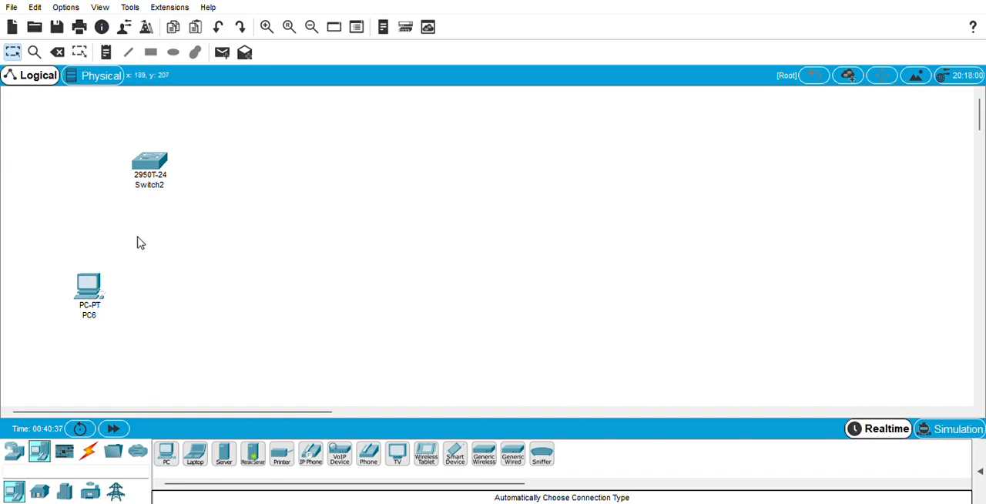
pyautogui.moveTo(151, 181); pyautogui.dragTo(141, 222)
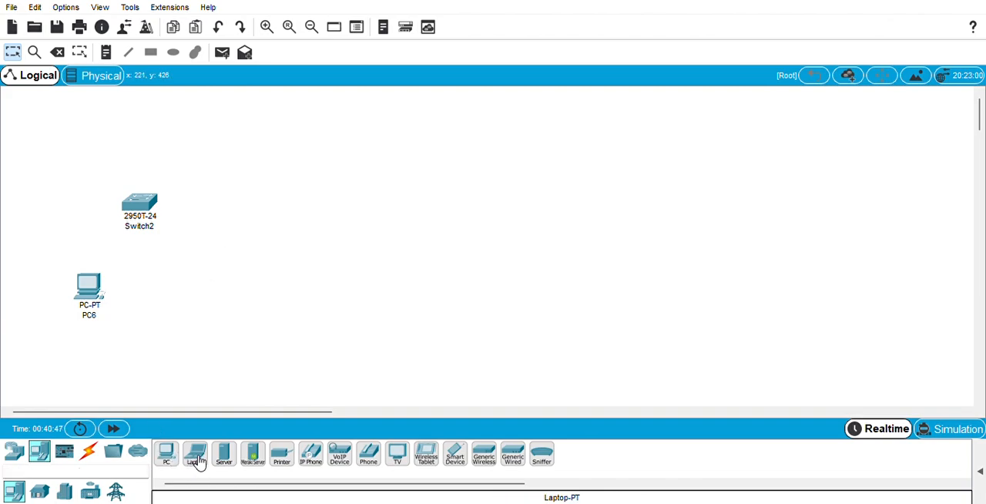
pyautogui.moveTo(199, 460); pyautogui.dragTo(215, 300)
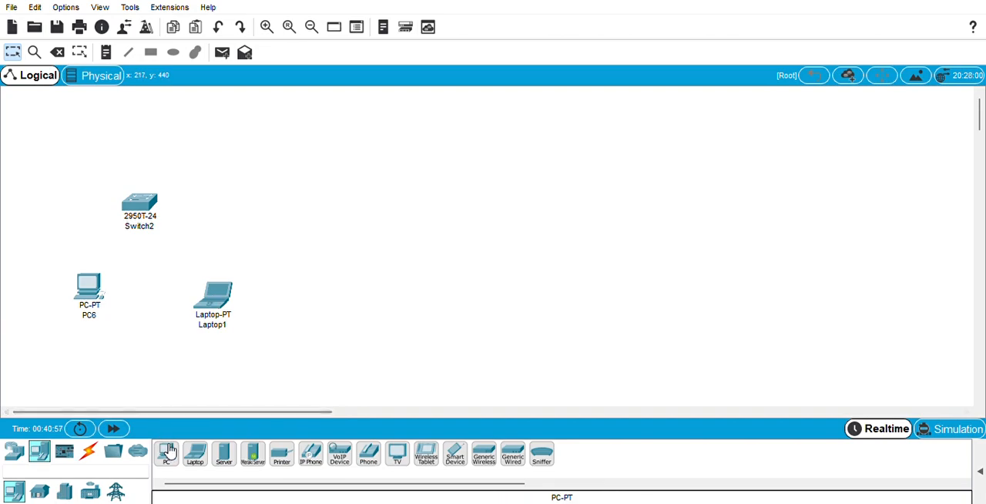
# Add a second PC to the left of the switch and a second laptop above that PC
pyautogui.moveTo(168, 450); pyautogui.dragTo(62, 199)
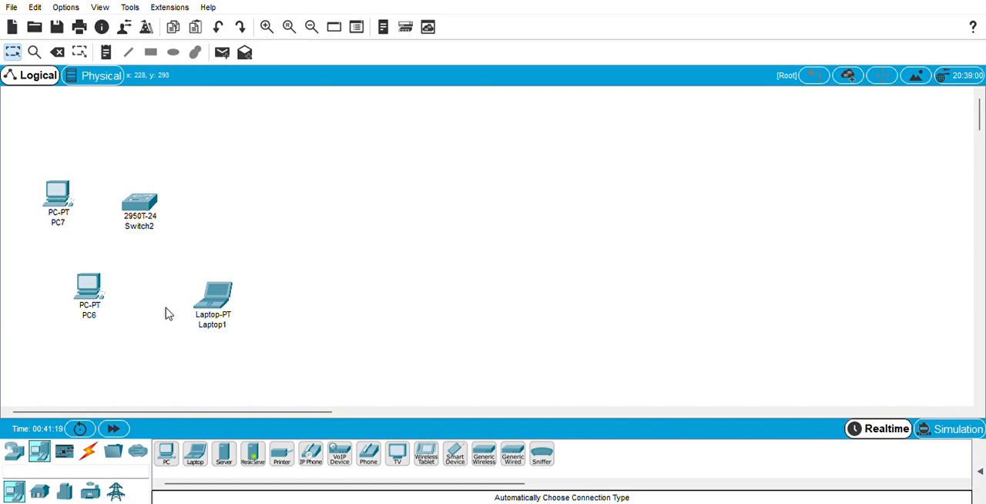
pyautogui.click(199, 455)
pyautogui.click(83, 134)
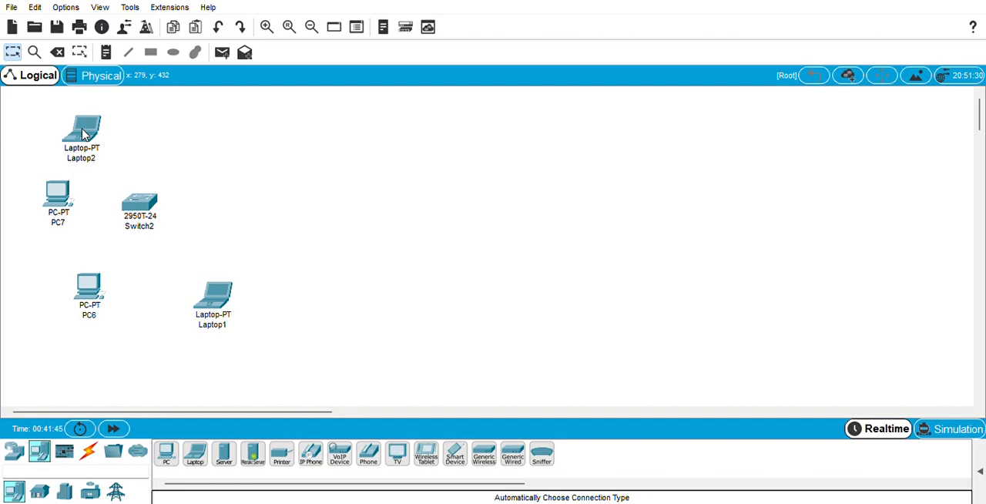
# Connect the 2950T-24 switch to Laptop1 and PC6 using the automatically chosen connection type
pyautogui.click(89, 453)
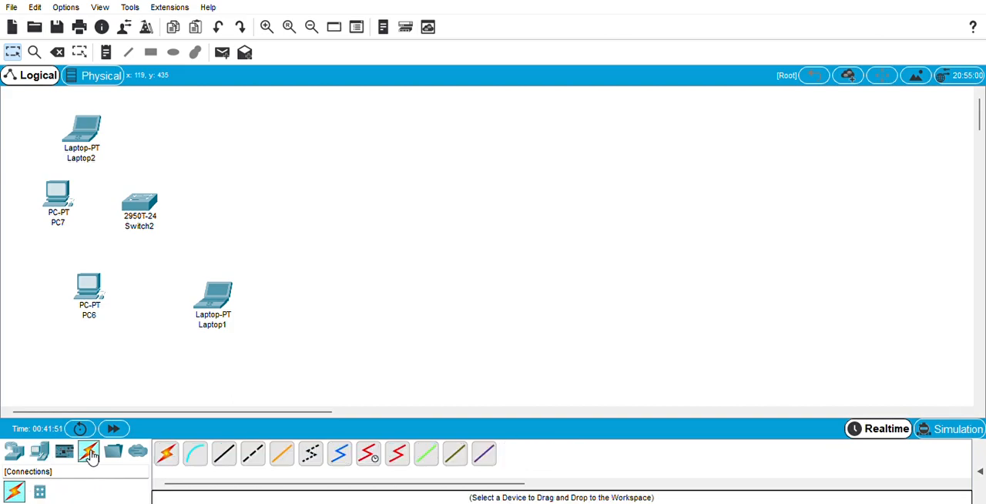
pyautogui.click(168, 456)
pyautogui.click(146, 205)
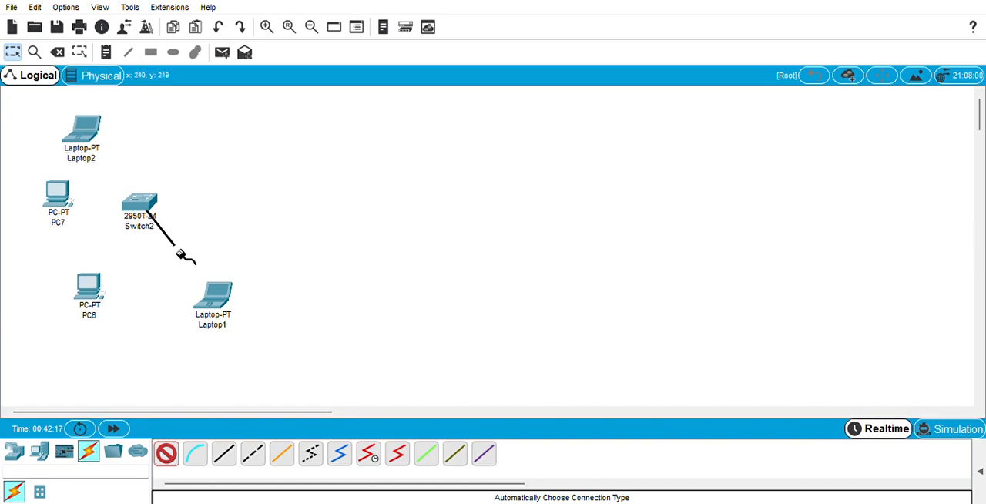
pyautogui.click(214, 301)
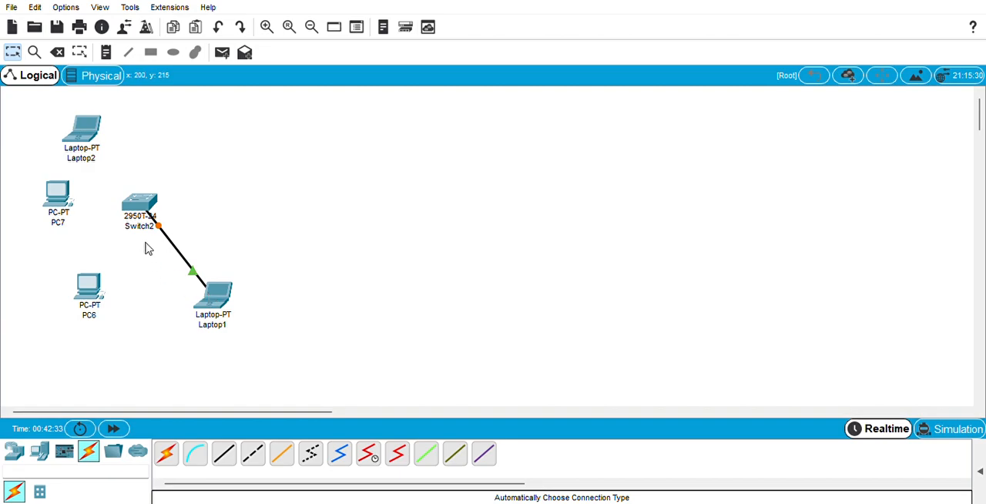
pyautogui.click(170, 453)
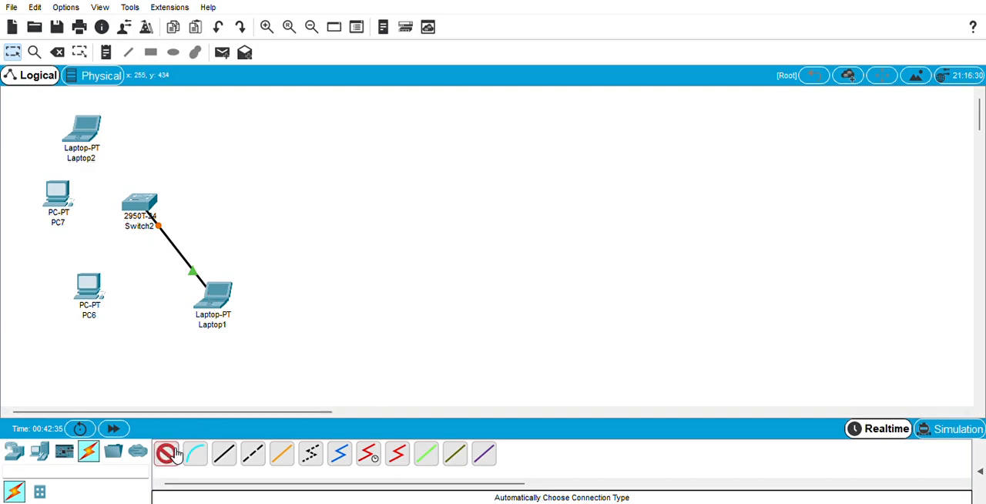
pyautogui.click(139, 208)
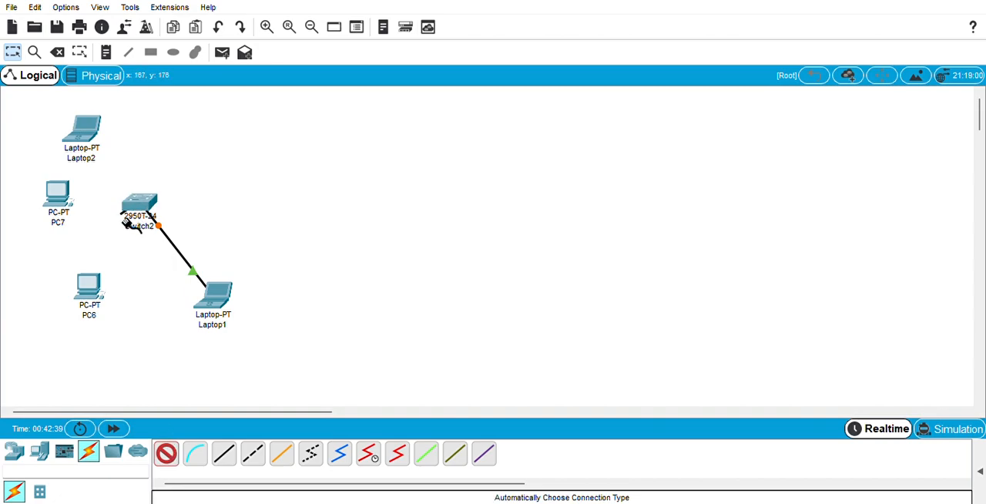
pyautogui.click(93, 293)
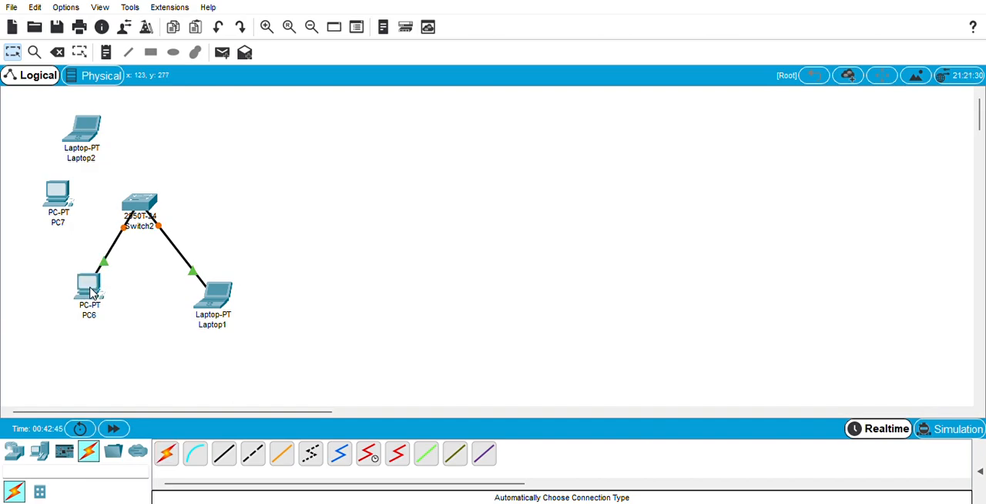
# Connect the 2950T-24 switch to PC7 and Laptop2 using the automatically chosen connection type, and check the Laptop2 link's ports
pyautogui.click(166, 453)
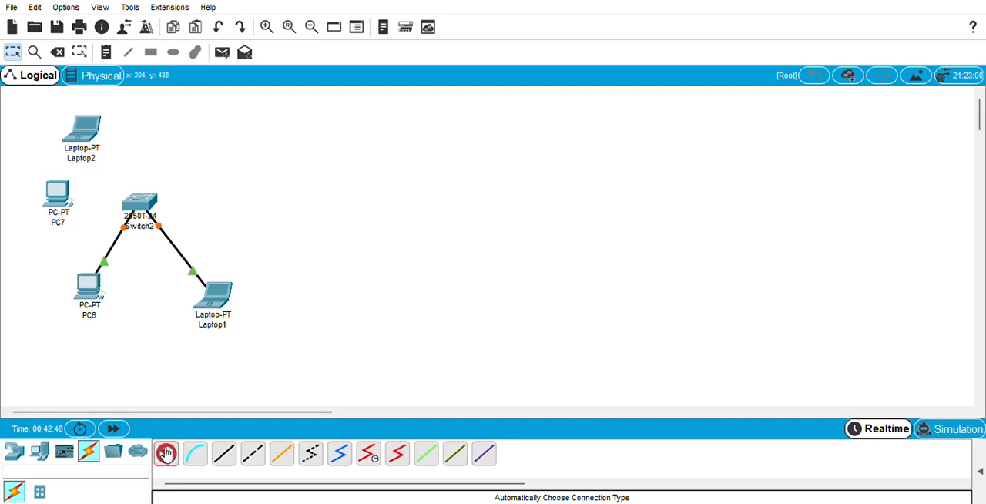
pyautogui.click(135, 204)
pyautogui.click(60, 195)
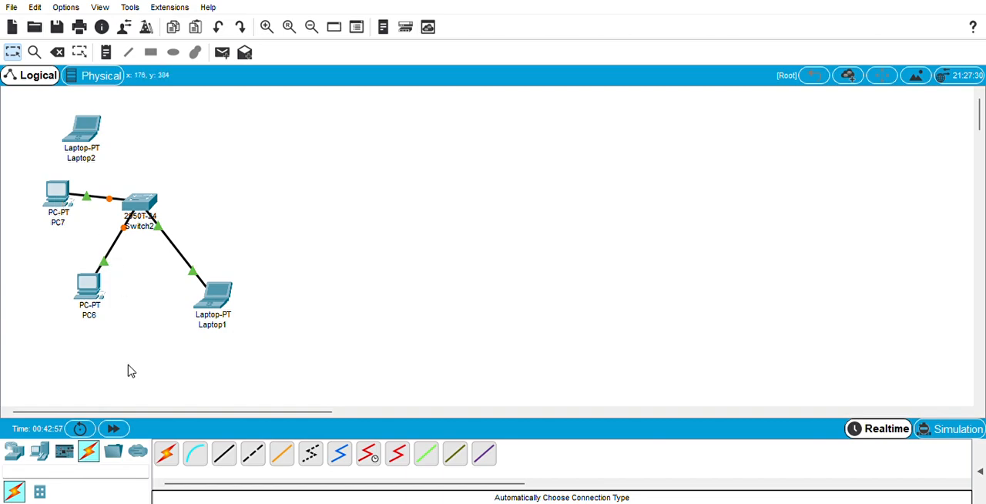
pyautogui.click(165, 453)
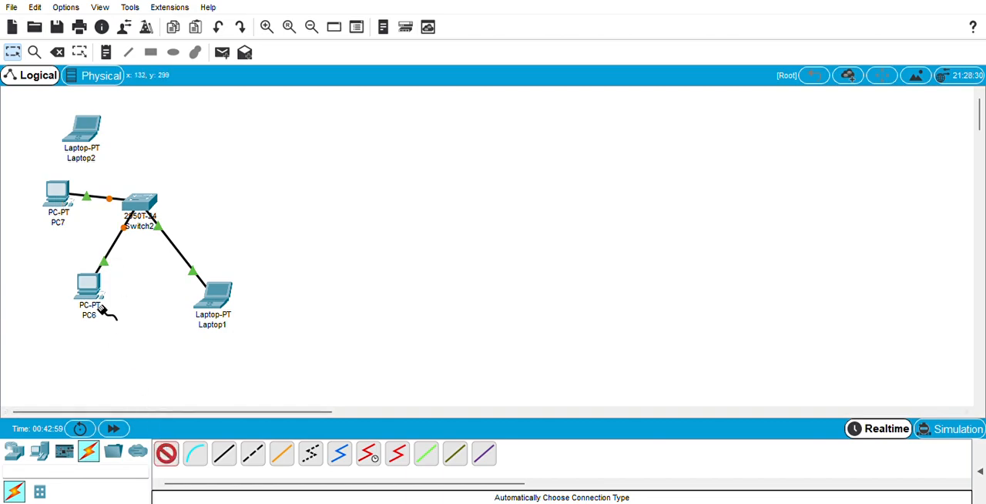
pyautogui.click(139, 205)
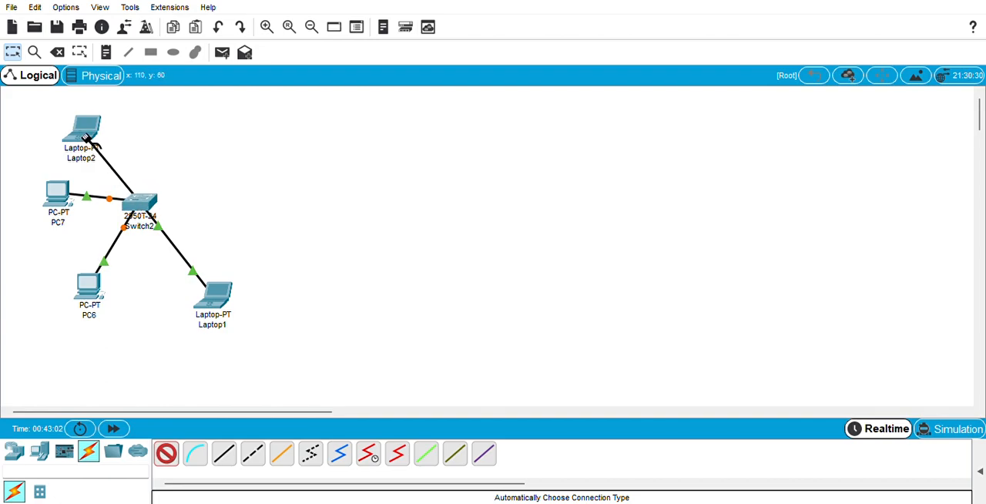
pyautogui.click(85, 132)
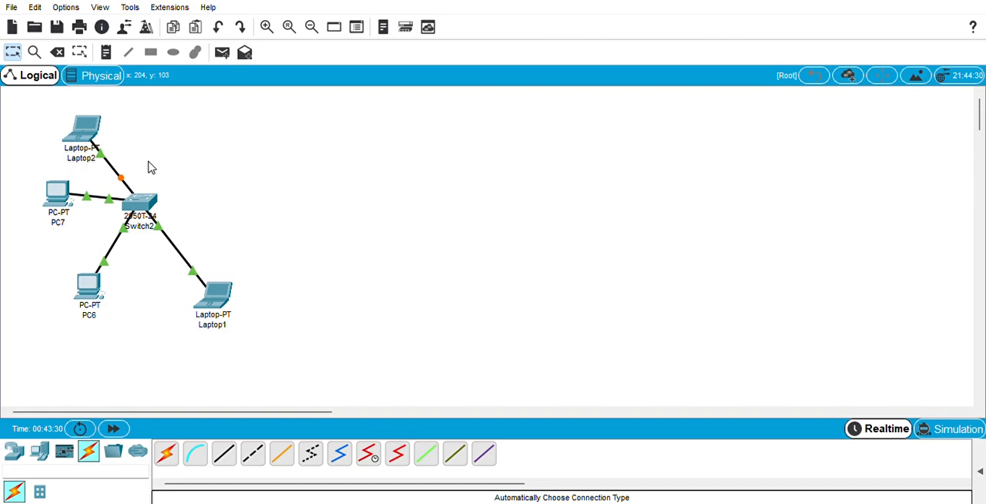
# Place a 2950-24 switch in the right half of the workspace, level with the first switch
pyautogui.moveTo(125, 182)
pyautogui.click(19, 455)
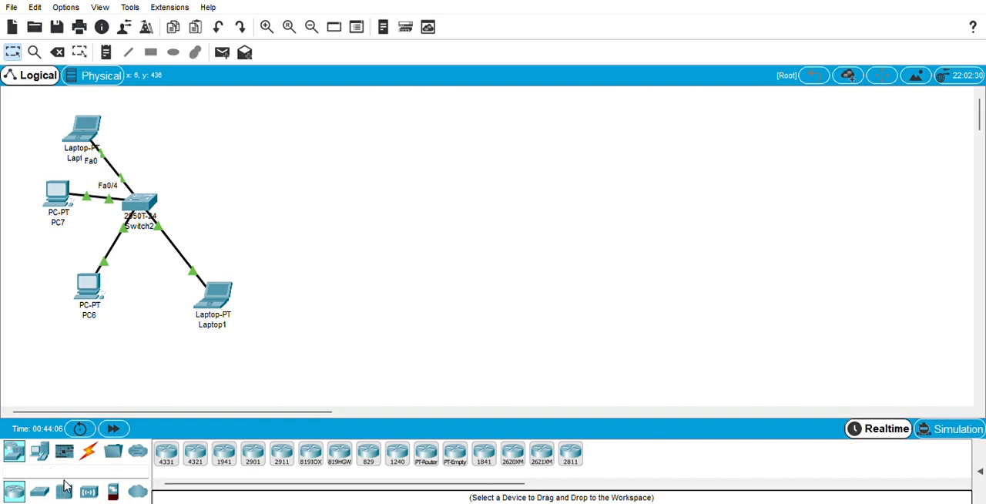
pyautogui.click(40, 493)
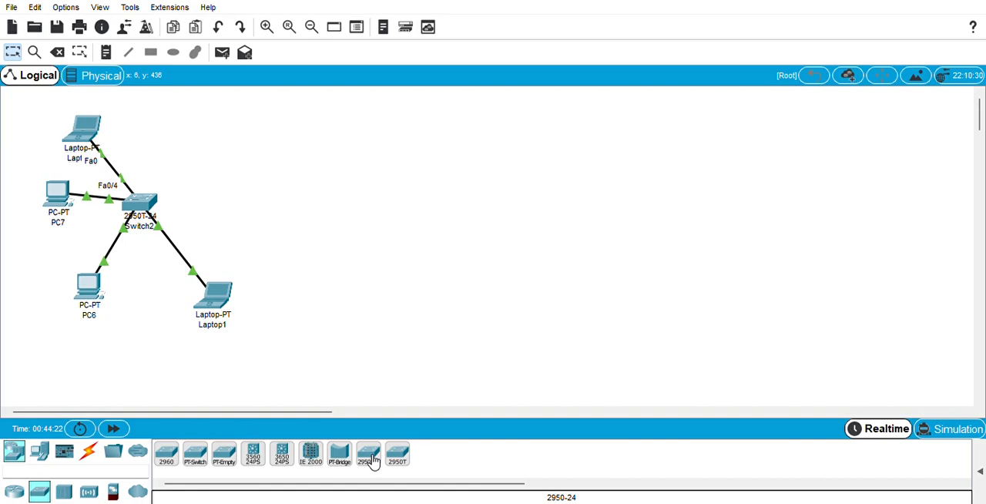
pyautogui.moveTo(372, 460); pyautogui.dragTo(585, 208)
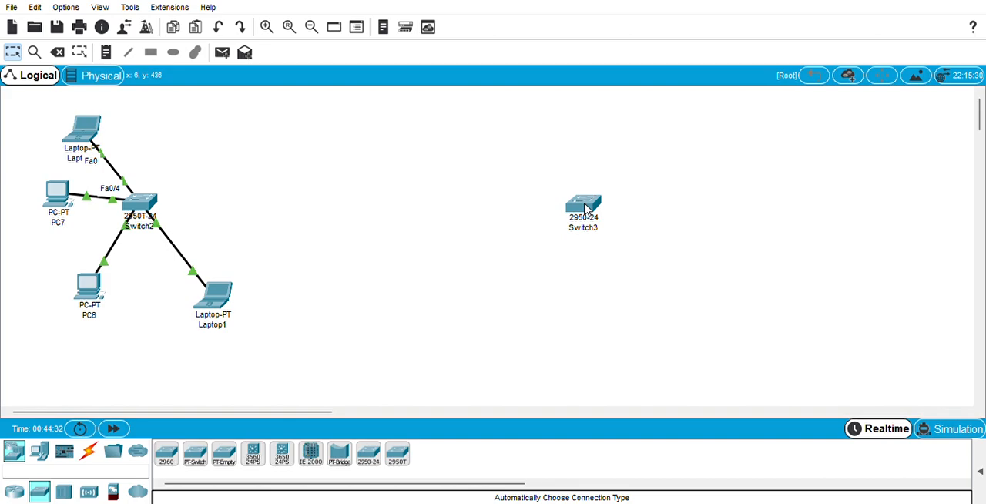
# Place two PCs above the 2950-24 switch and two laptops below it, one of each on either side
pyautogui.click(40, 456)
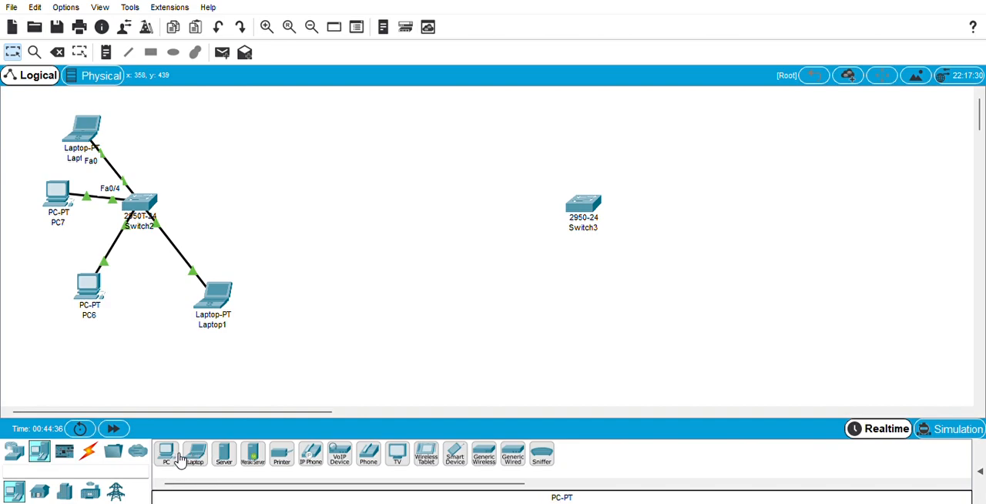
pyautogui.moveTo(166, 454); pyautogui.dragTo(673, 132)
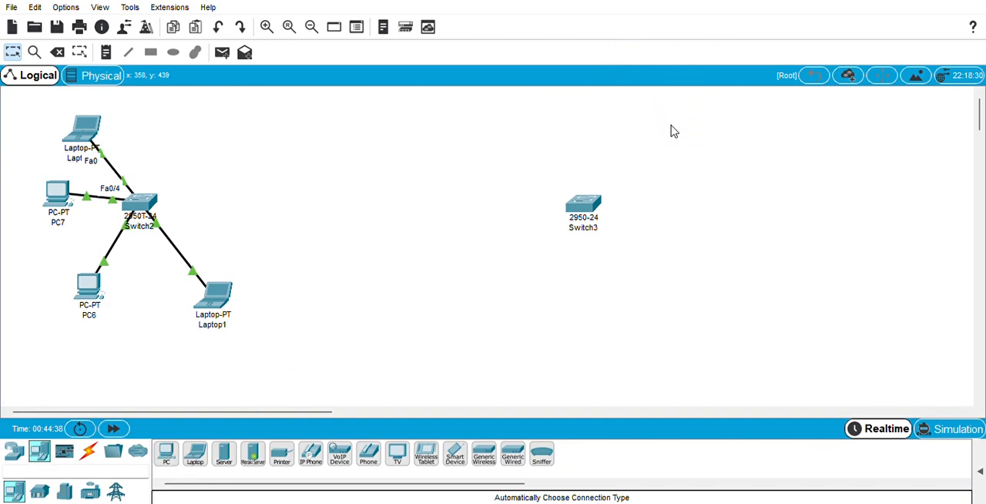
pyautogui.moveTo(202, 460); pyautogui.dragTo(713, 274)
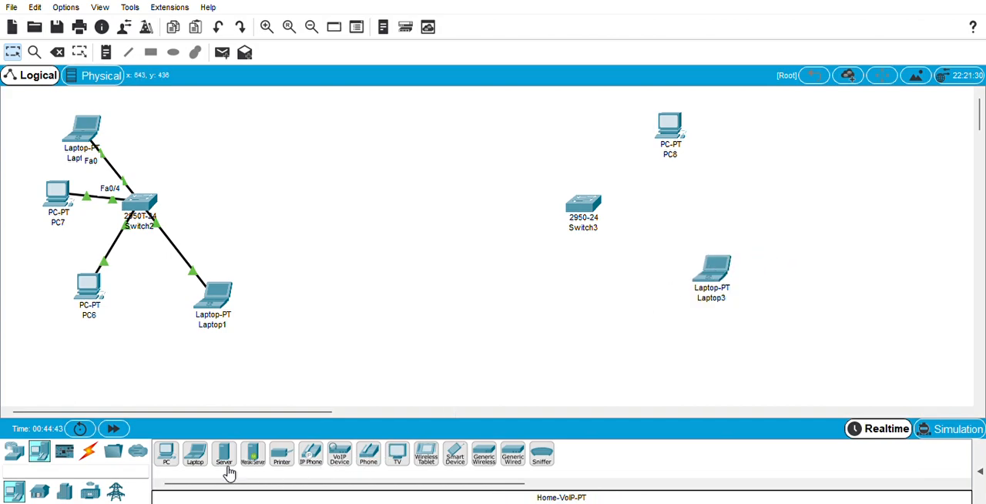
pyautogui.moveTo(171, 463); pyautogui.dragTo(508, 137)
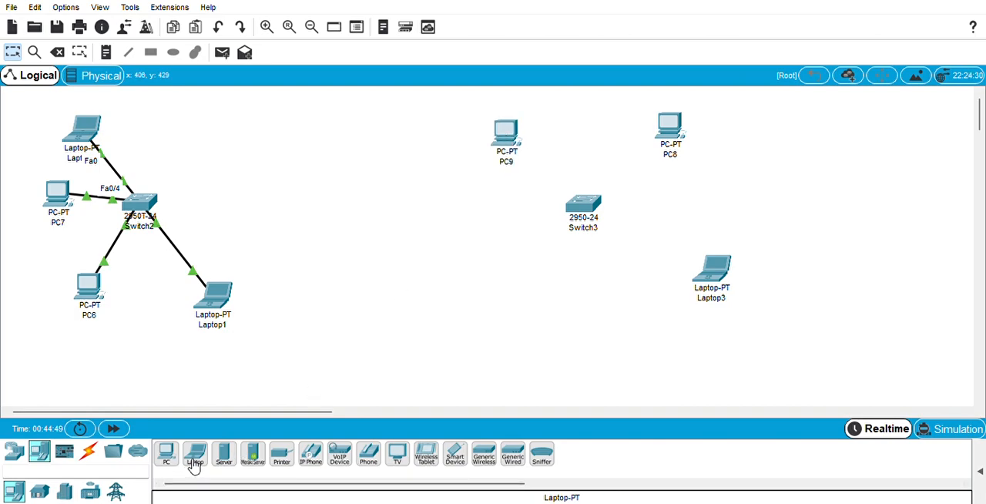
pyautogui.moveTo(192, 467); pyautogui.dragTo(539, 290)
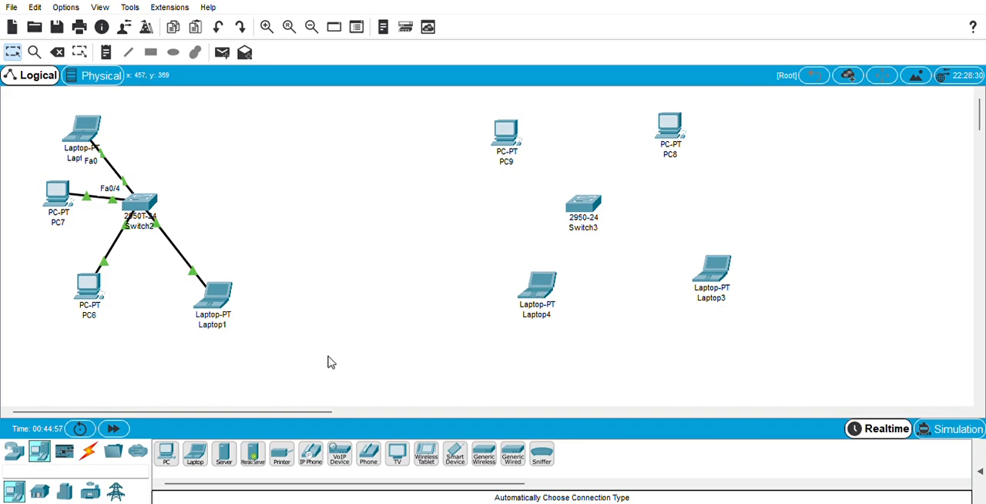
# Connect the 2950T-24 switch to the 2950-24 switch using the automatically chosen connection type
pyautogui.click(100, 458)
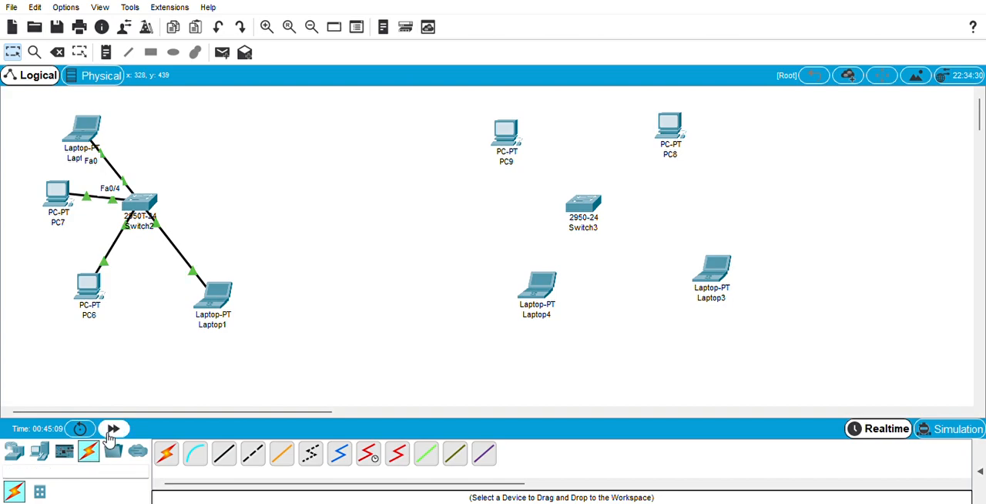
pyautogui.click(175, 458)
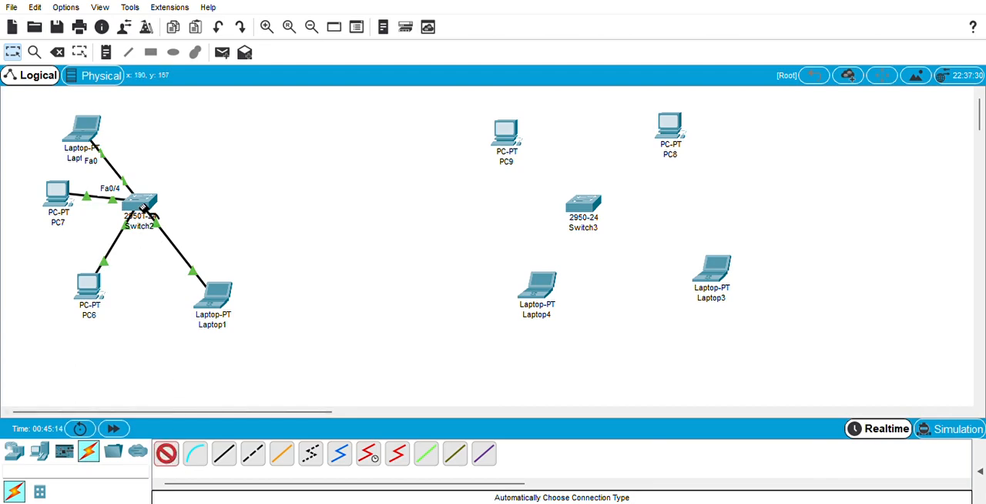
pyautogui.click(142, 206)
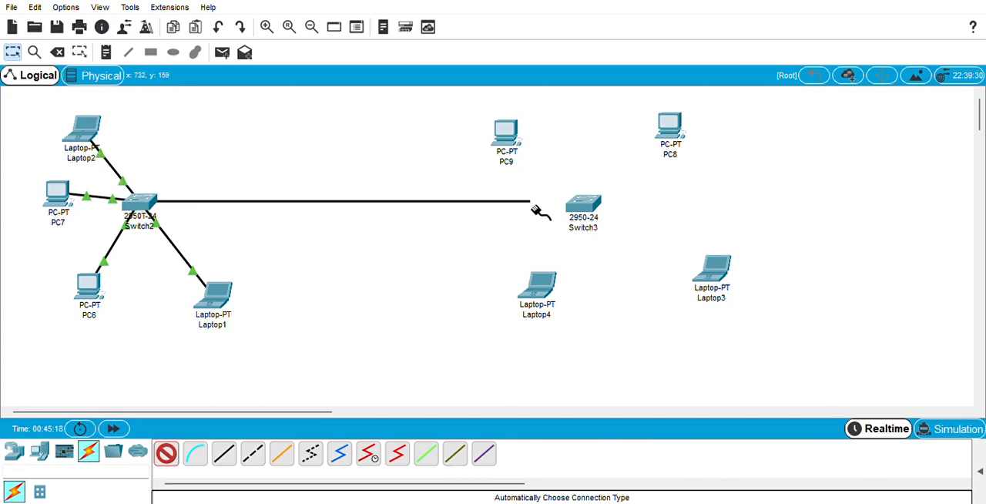
pyautogui.click(582, 214)
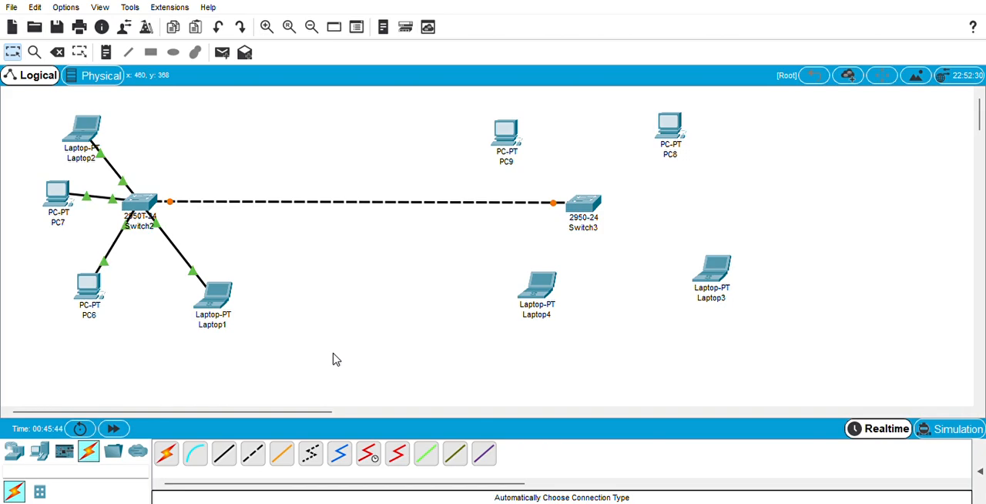
# Connect the 2950-24 switch to PC8 and Laptop3 using the automatically chosen connection type
pyautogui.click(168, 456)
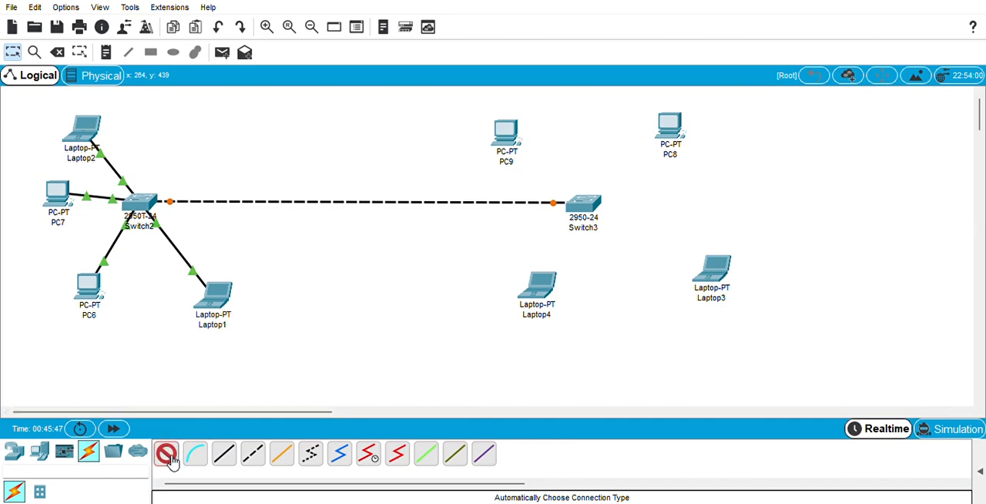
pyautogui.click(591, 201)
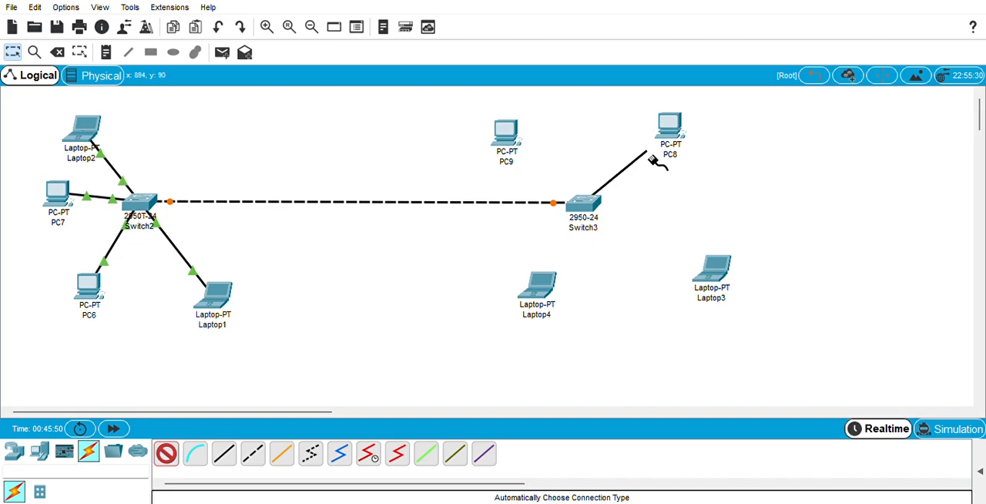
pyautogui.click(674, 131)
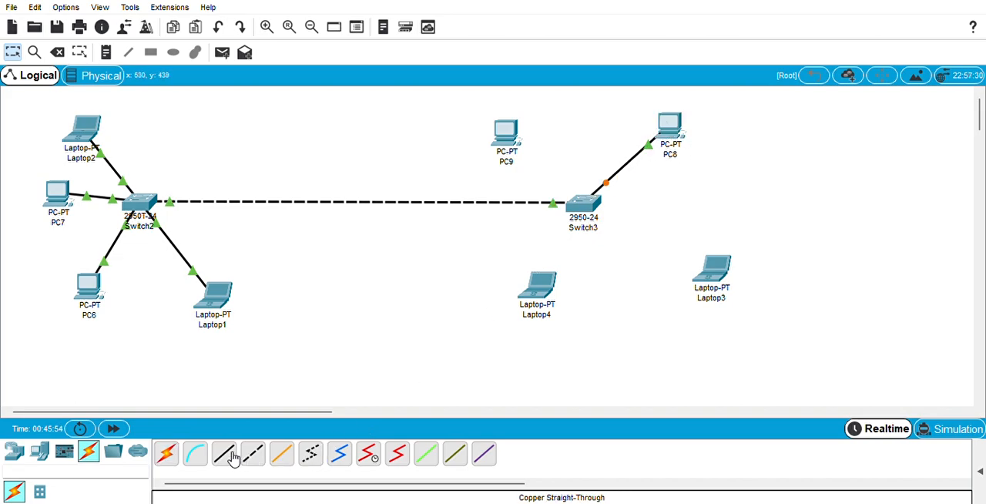
pyautogui.click(166, 453)
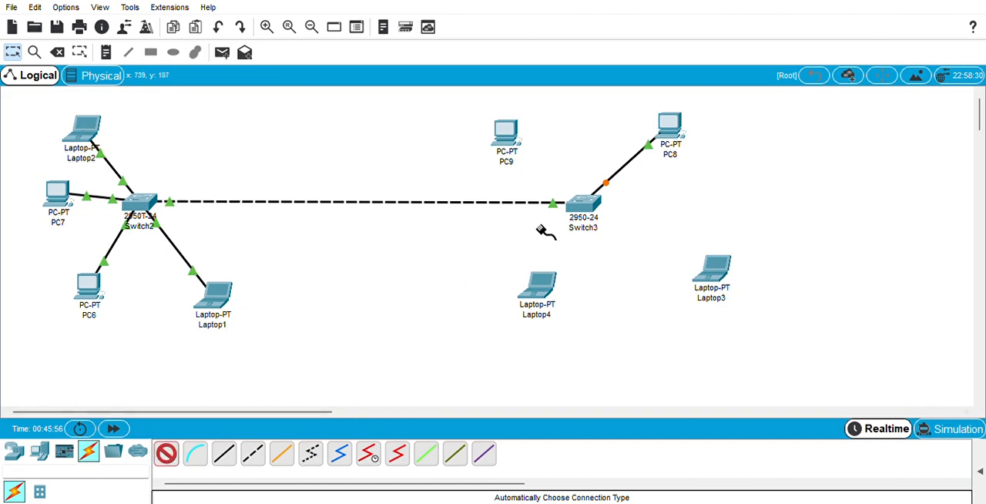
pyautogui.click(586, 219)
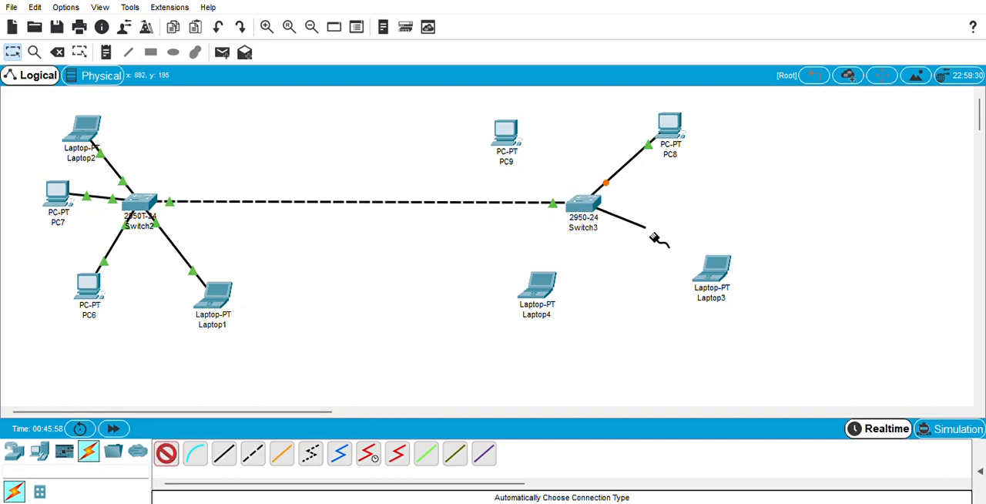
pyautogui.click(716, 266)
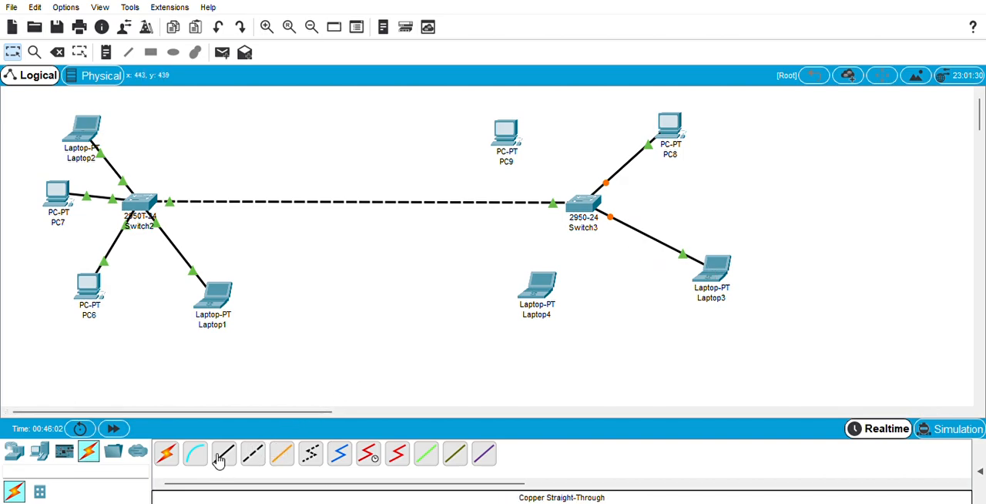
# Connect the 2950-24 switch to Laptop4 and PC9 using the automatically chosen connection type
pyautogui.click(168, 456)
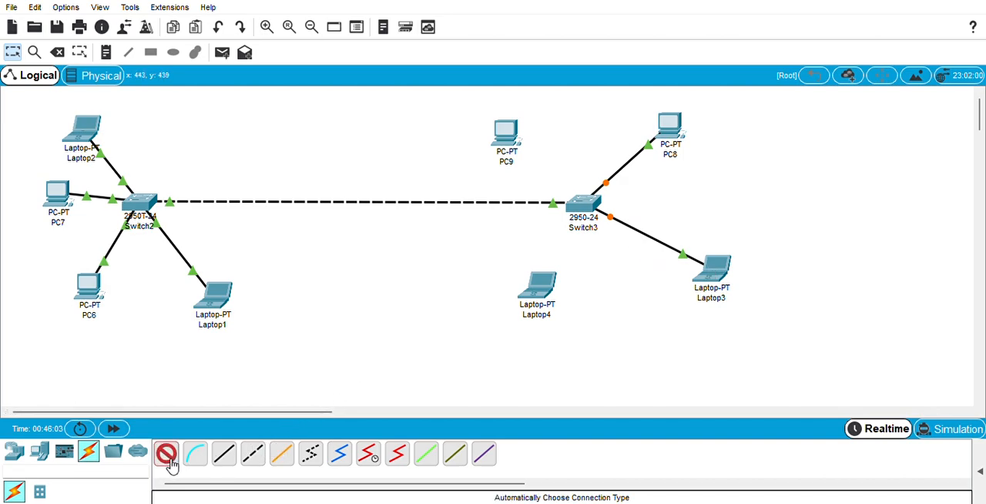
pyautogui.click(572, 213)
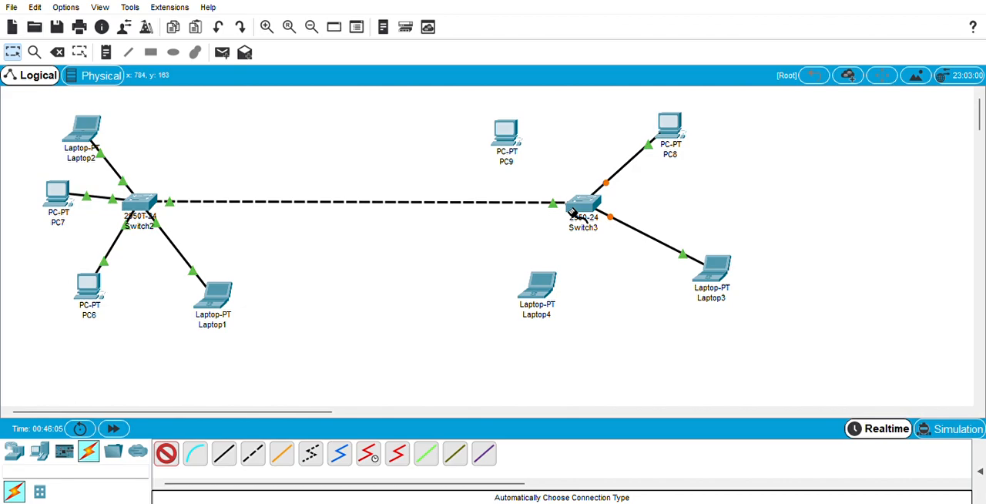
pyautogui.click(542, 289)
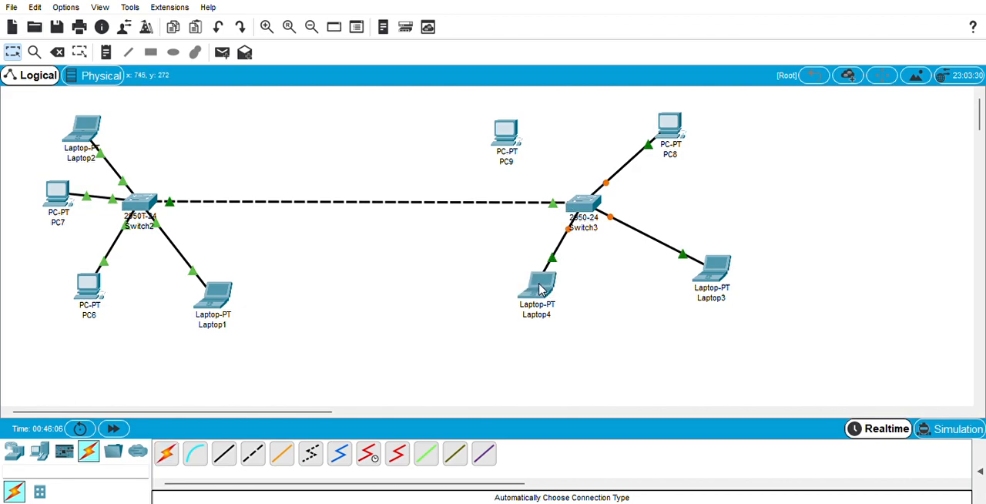
pyautogui.click(172, 459)
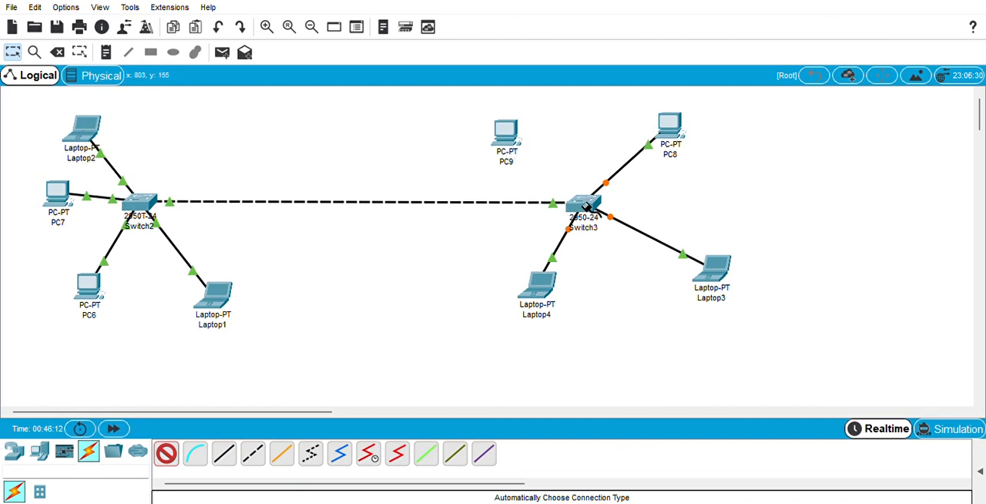
pyautogui.click(587, 204)
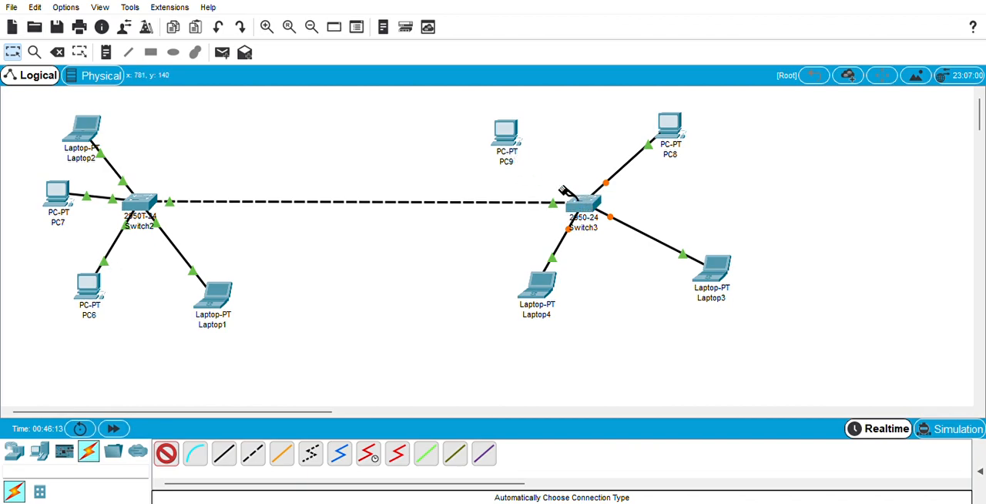
pyautogui.click(506, 141)
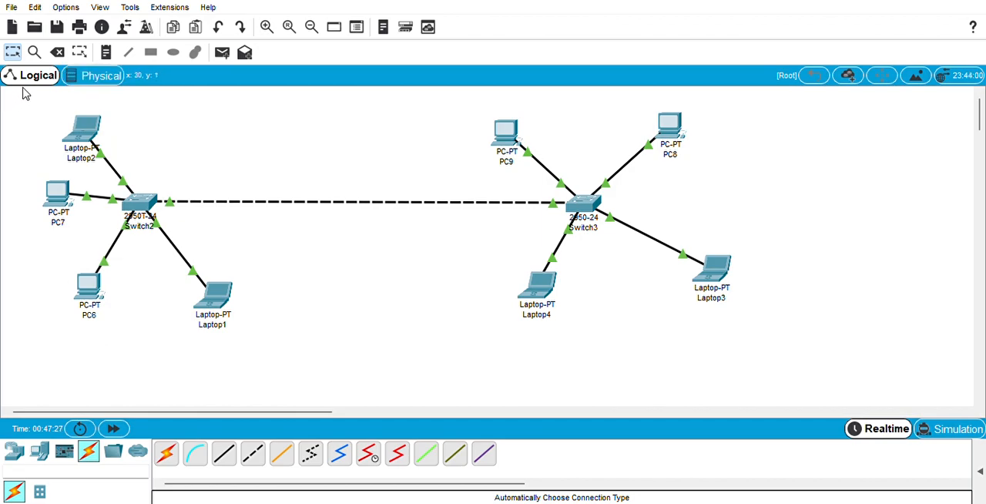
# Examine the rack and the tables with PCs and laptops in the physical view of the Main Wiring Closet, and return to the logical workspace
pyautogui.click(99, 80)
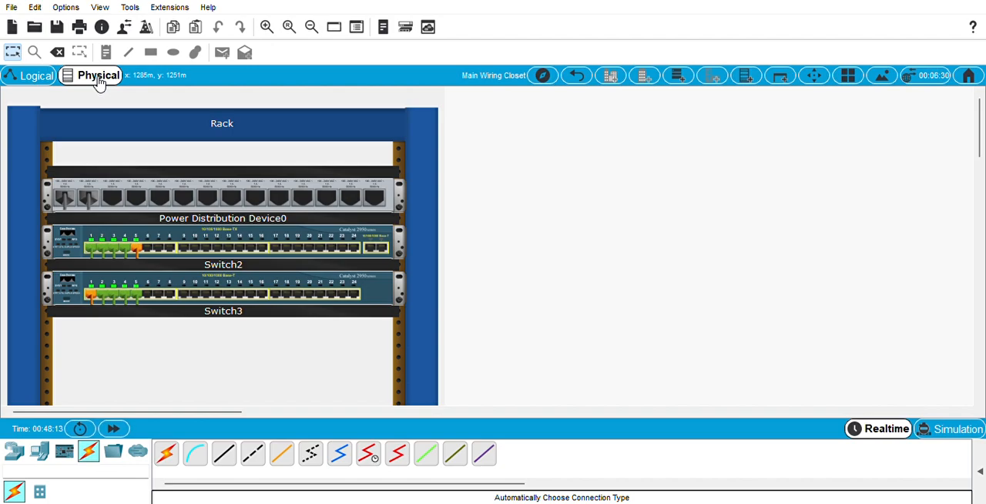
pyautogui.click(311, 29)
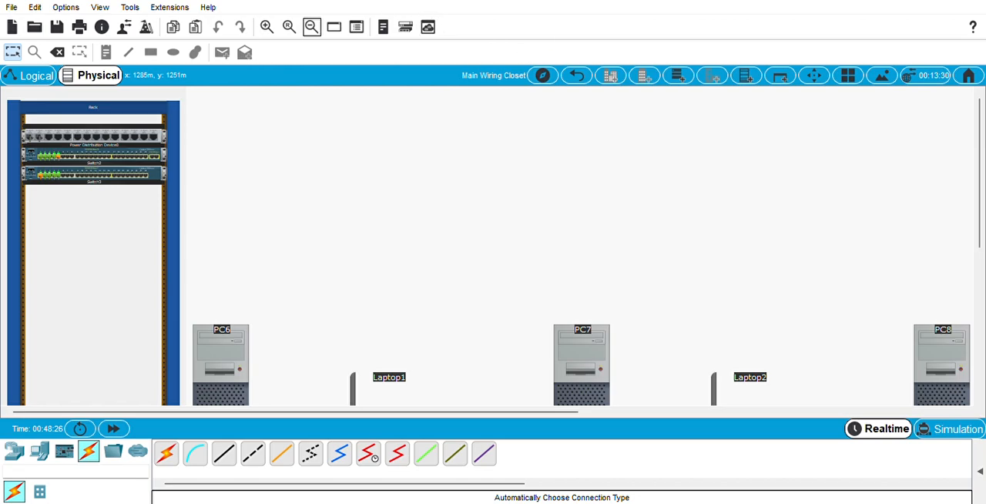
pyautogui.moveTo(984, 162); pyautogui.dragTo(984, 316)
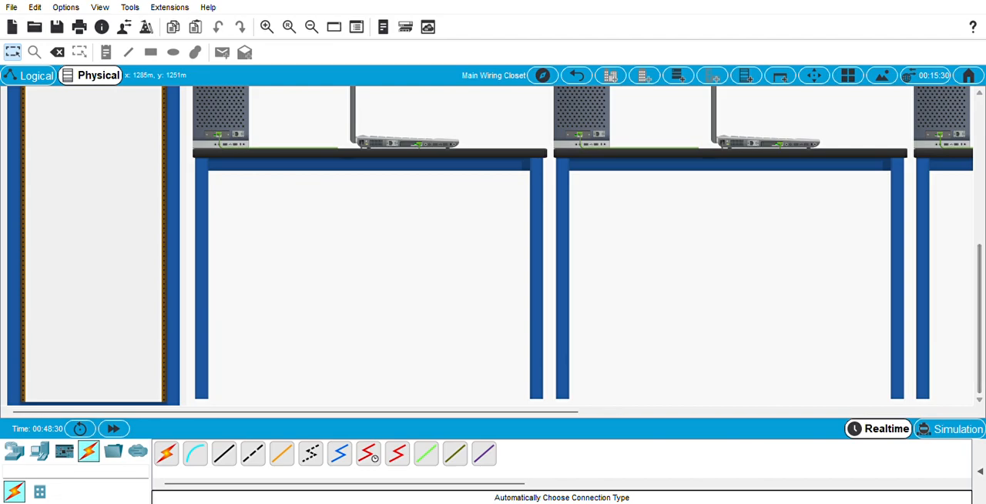
pyautogui.moveTo(293, 416); pyautogui.dragTo(500, 444)
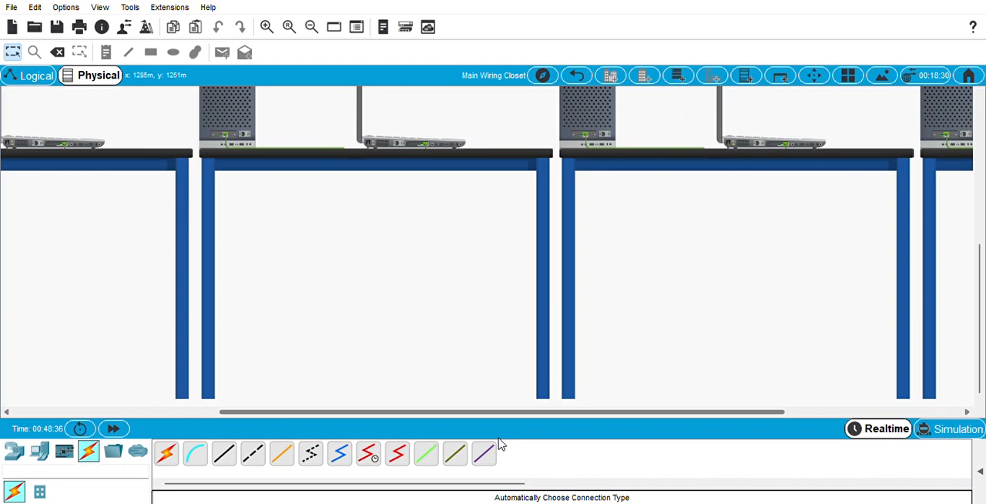
pyautogui.moveTo(500, 445); pyautogui.dragTo(55, 433)
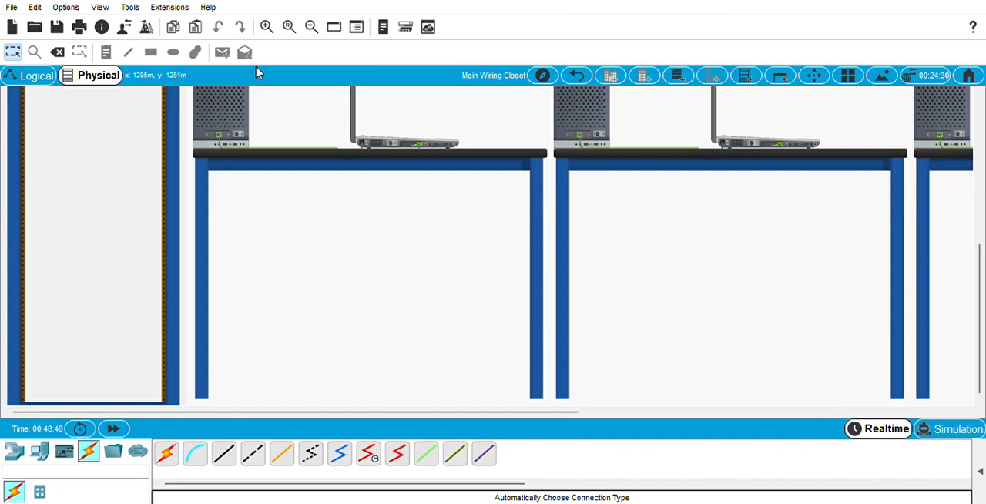
pyautogui.click(36, 78)
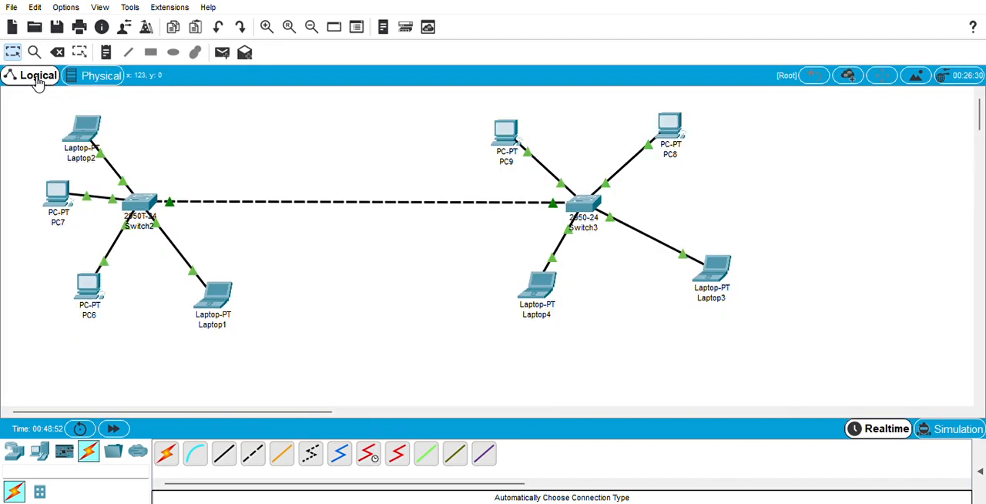